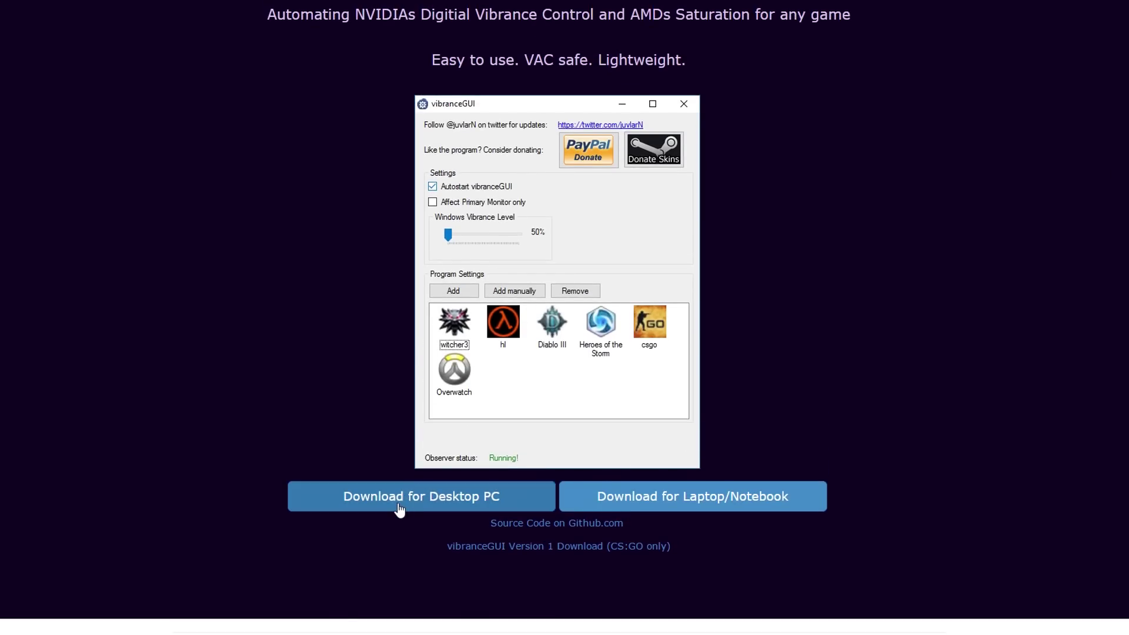
{"action": "scroll", "coordinate": [468, 512], "scroll_direction": "down", "scroll_amount": 2}
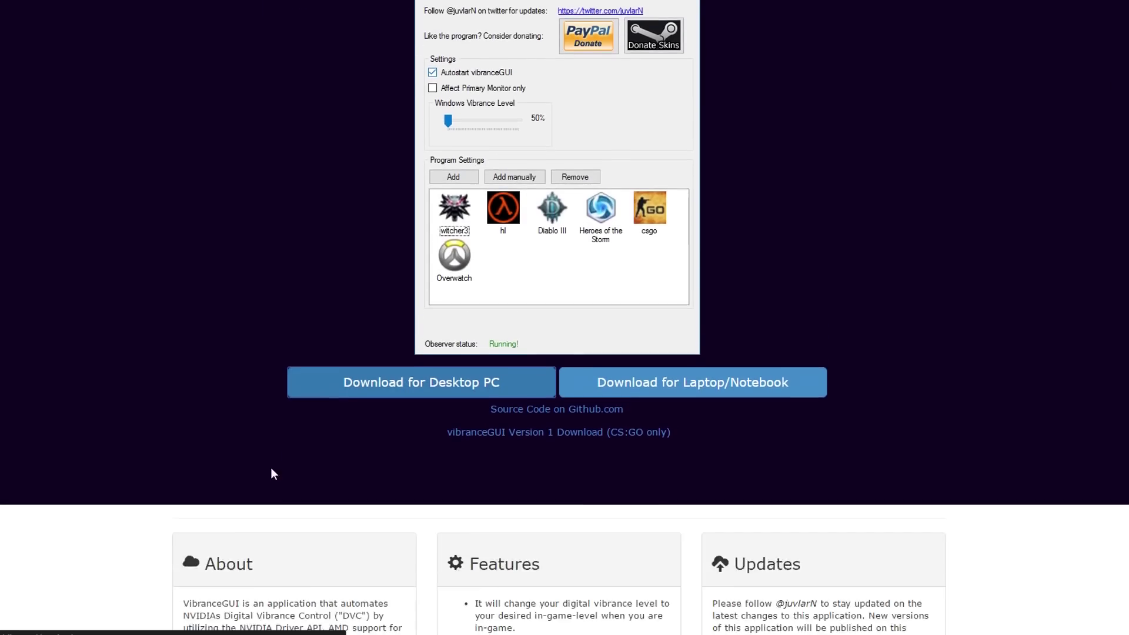
{"action": "scroll", "coordinate": [271, 468], "scroll_direction": "down", "scroll_amount": 5}
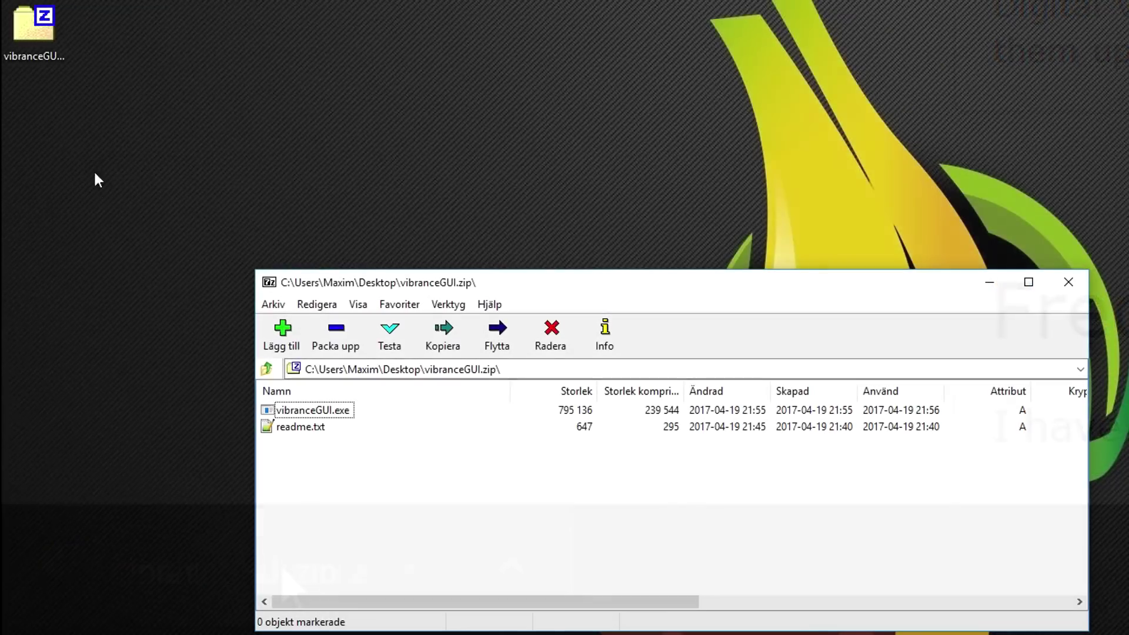
Open the desktop context menu to begin creating a new folder.
{"action": "right_click", "coordinate": [40, 92]}
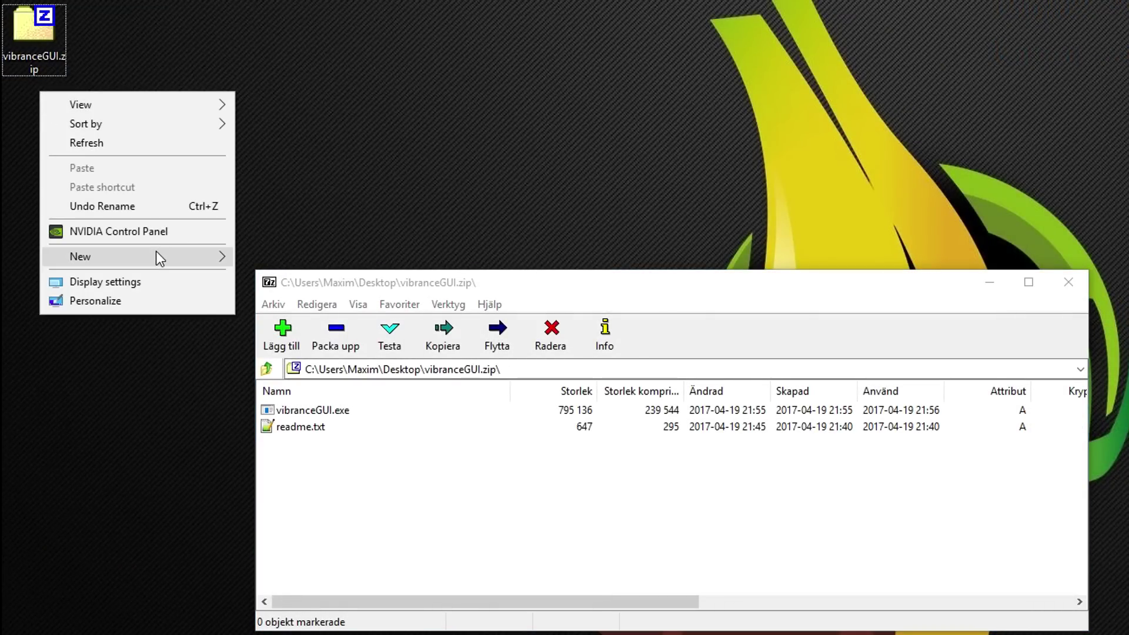
Create a VibranceGUI desktop folder, drag vibranceGUI.exe and readme.txt into it, and close 7-Zip.
{"action": "left_click", "coordinate": [276, 255]}
{"action": "type", "text": "VibranceGUI"}
{"action": "key", "text": "Return"}
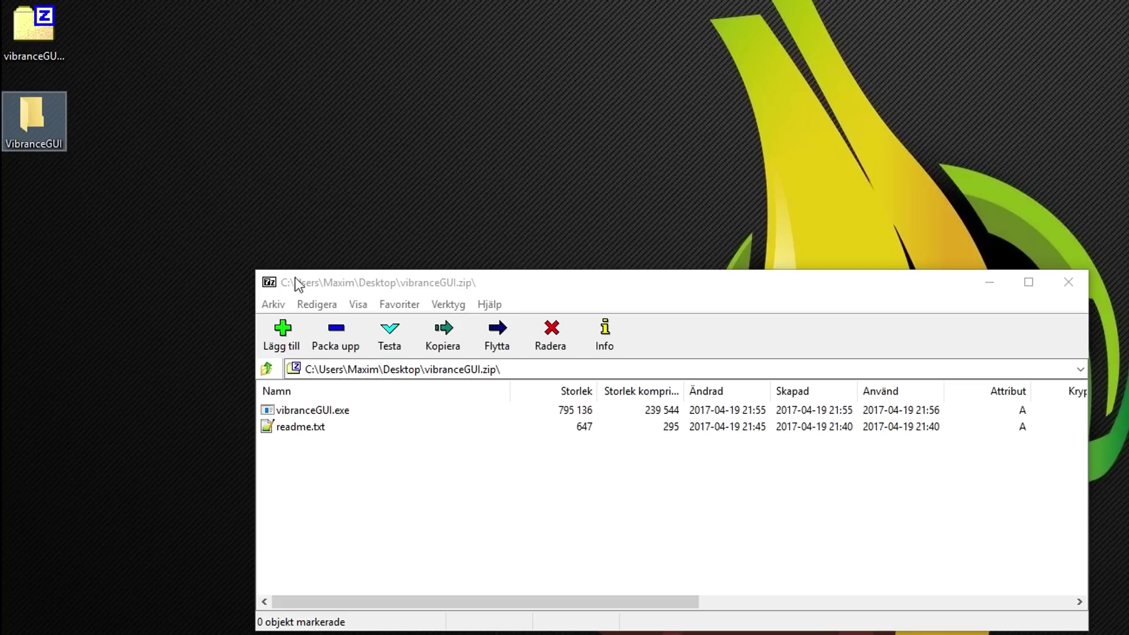
{"action": "left_click", "coordinate": [360, 474]}
{"action": "left_click_drag", "start_coordinate": [360, 473], "coordinate": [318, 418]}
{"action": "left_click_drag", "start_coordinate": [378, 282], "coordinate": [202, 79]}
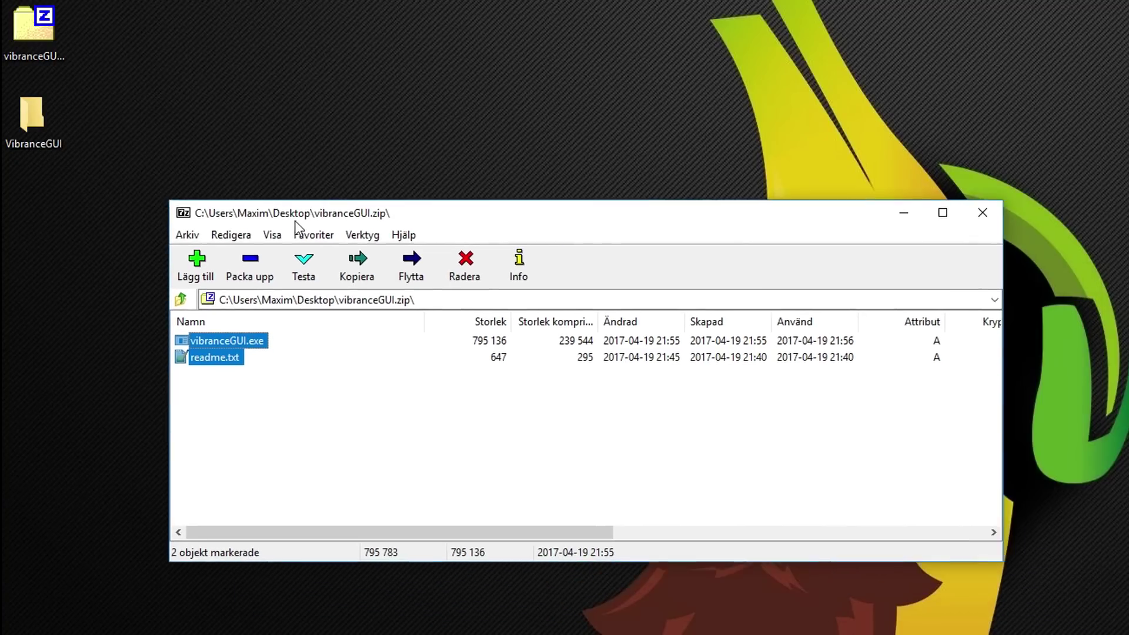
{"action": "left_click_drag", "start_coordinate": [119, 208], "coordinate": [36, 119]}
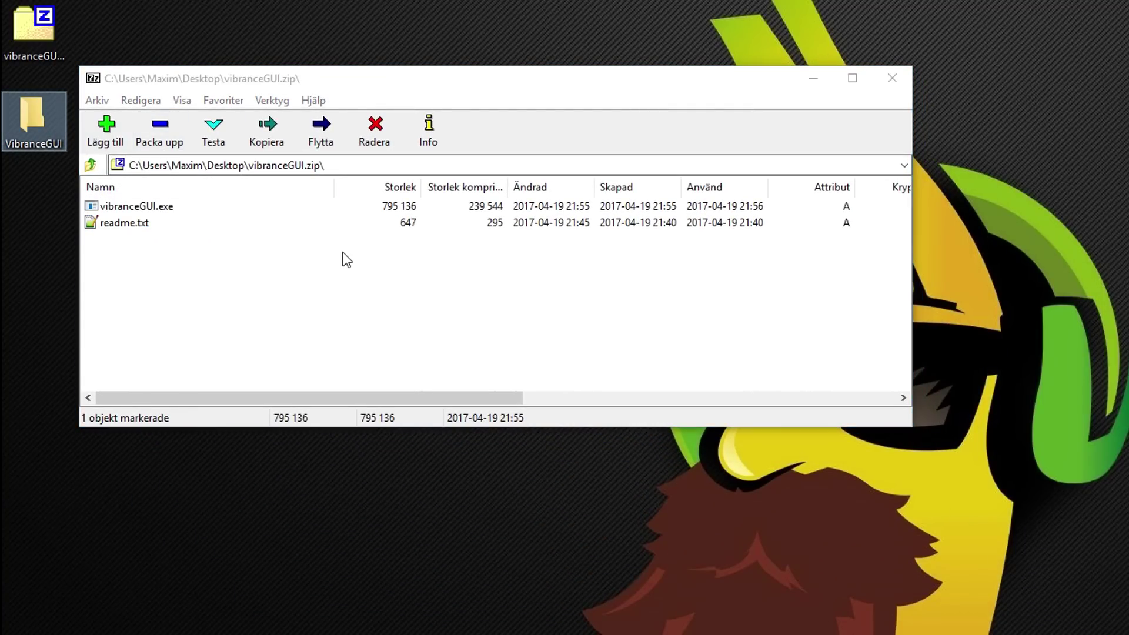
{"action": "left_click", "coordinate": [893, 78]}
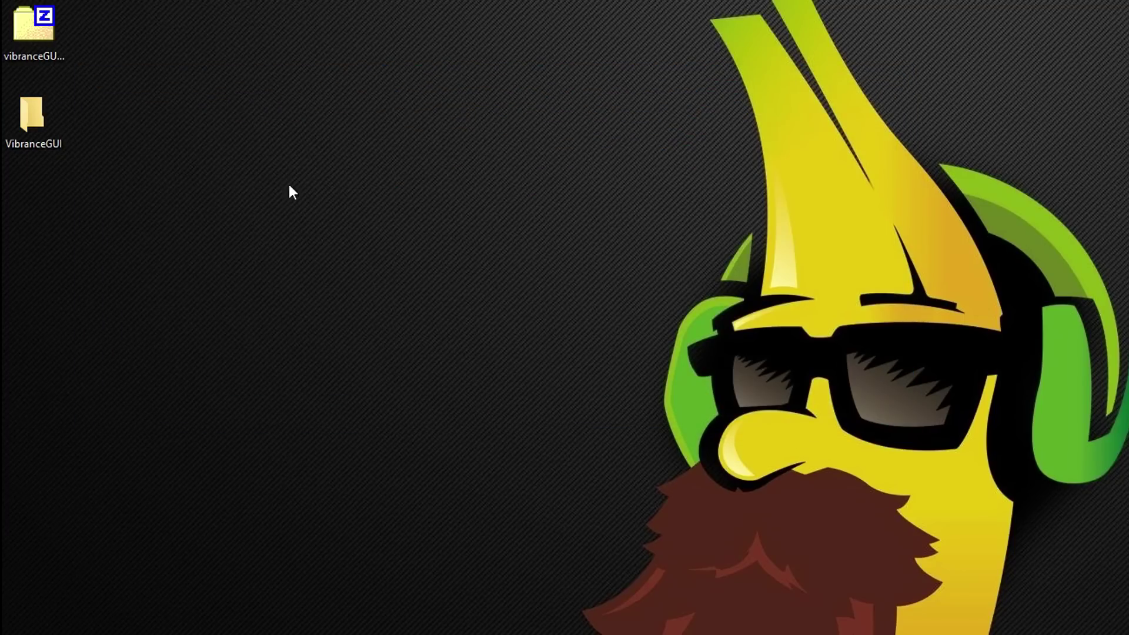
{"action": "double_click", "coordinate": [36, 123]}
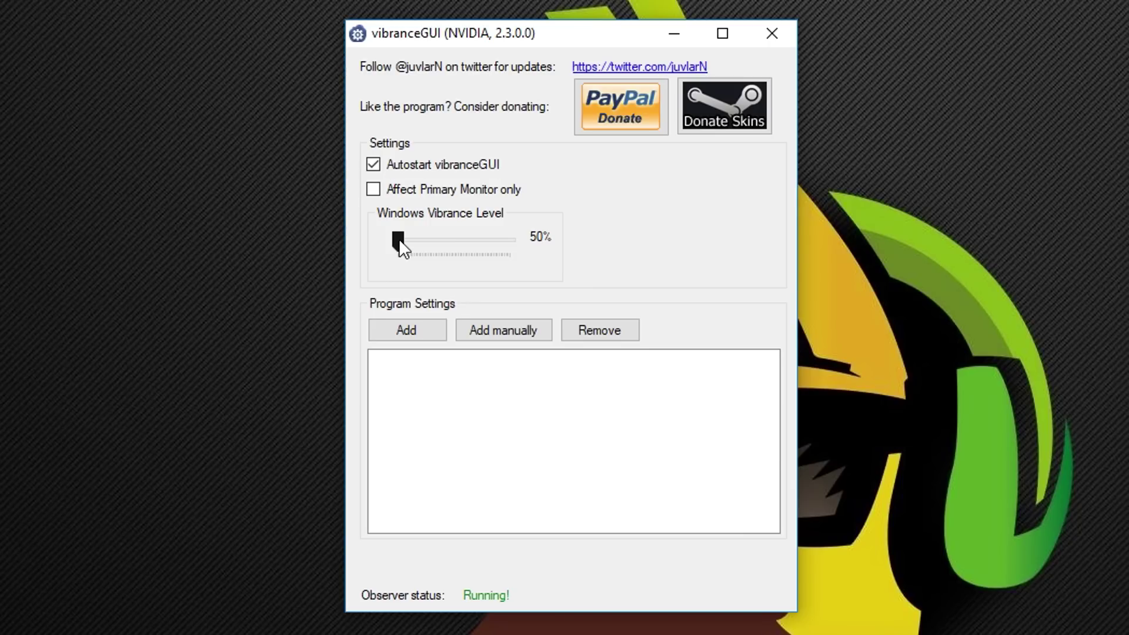
Slide Windows Vibrance Level up to 100%, return it to 50%, and start adding a program.
{"action": "left_click_drag", "start_coordinate": [399, 239], "coordinate": [535, 239]}
{"action": "left_click_drag", "start_coordinate": [510, 240], "coordinate": [339, 237]}
{"action": "left_click", "coordinate": [424, 335]}
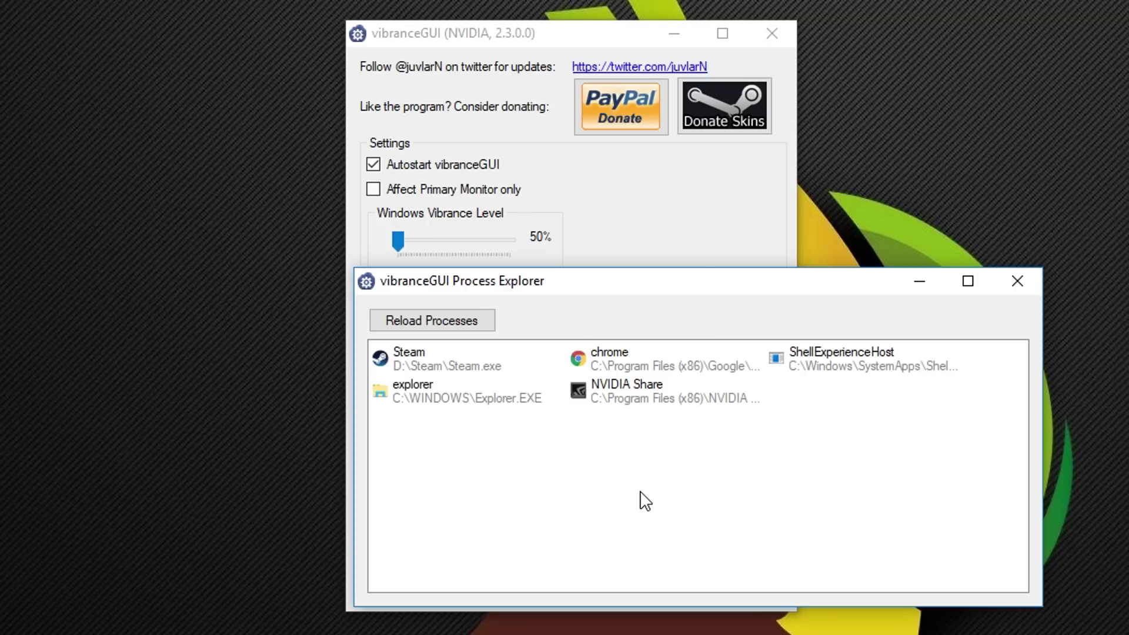
Add csgo.exe manually from the Counter-Strike Global Offensive folder.
{"action": "key", "text": "Escape"}
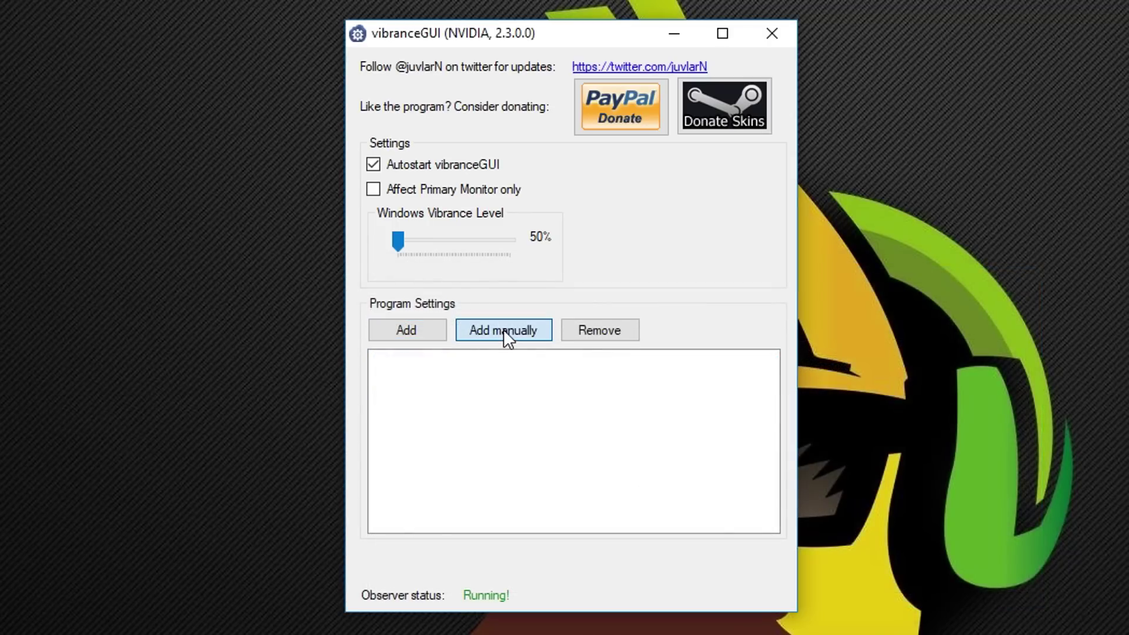
{"action": "left_click", "coordinate": [504, 330]}
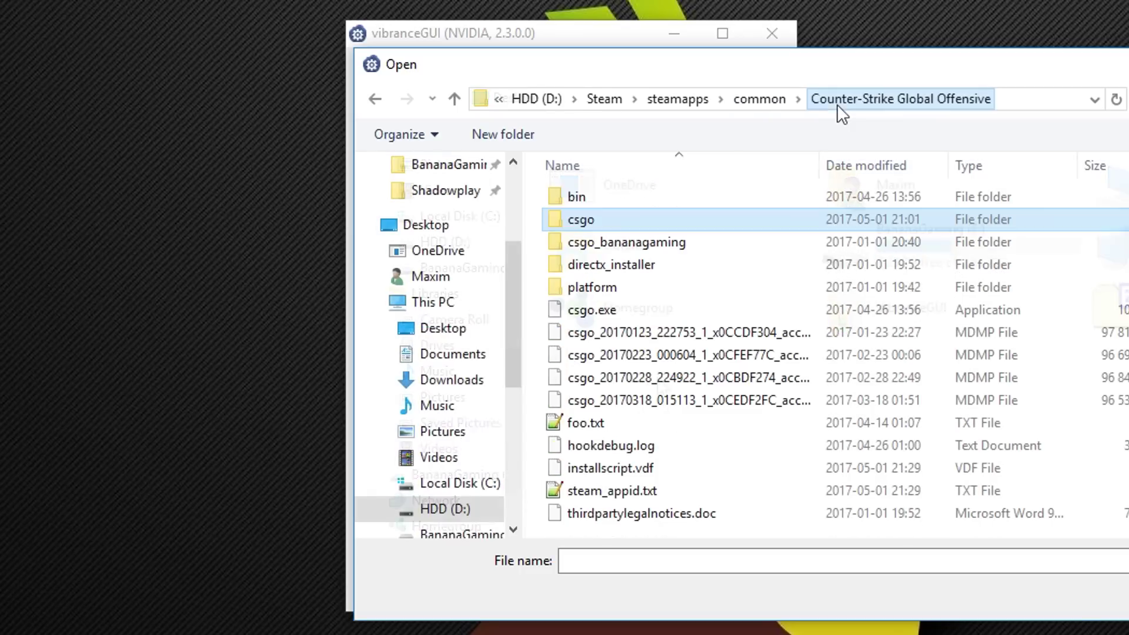
{"action": "left_click", "coordinate": [603, 310]}
{"action": "double_click", "coordinate": [602, 310]}
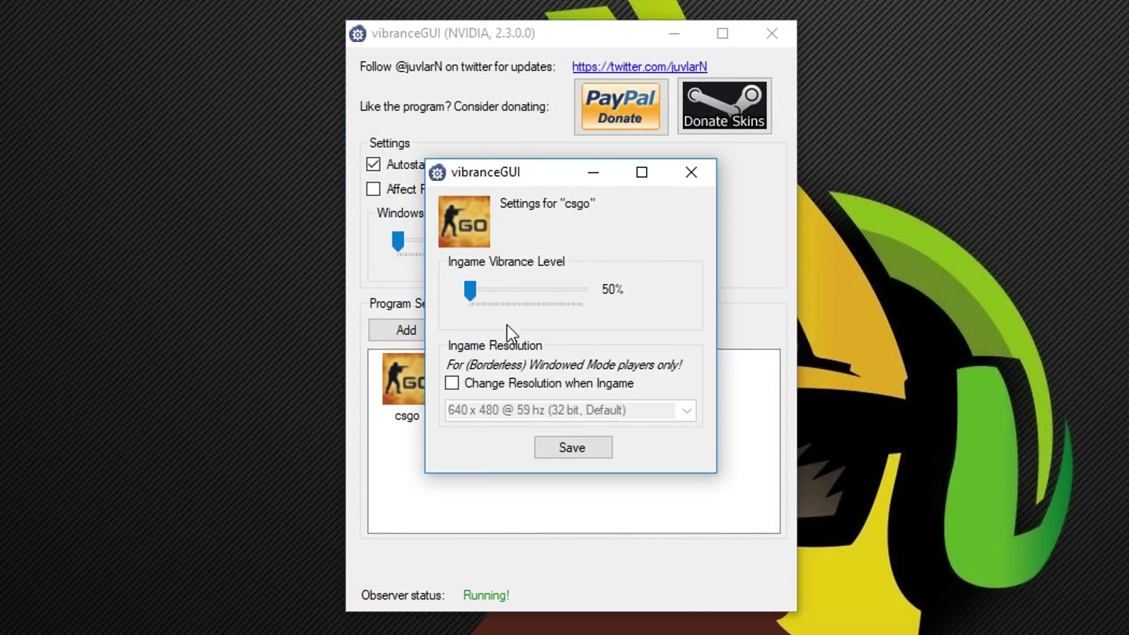
Set csgo's Ingame Vibrance Level to 100% and save it.
{"action": "left_click_drag", "start_coordinate": [469, 291], "coordinate": [636, 295]}
{"action": "left_click", "coordinate": [562, 456]}
{"action": "left_click", "coordinate": [418, 394]}
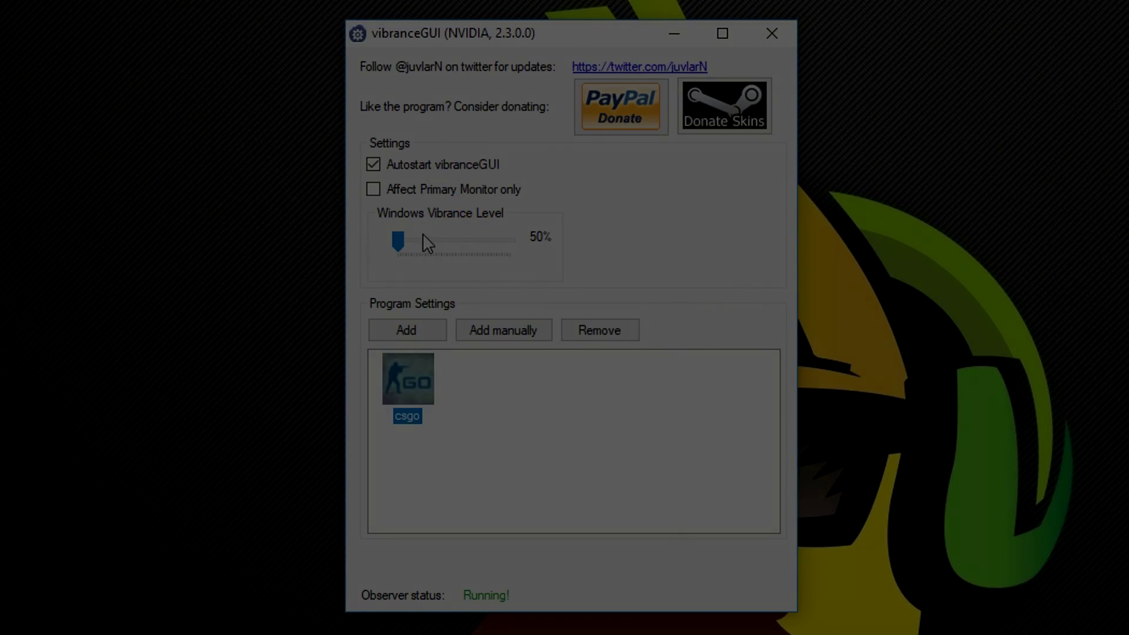